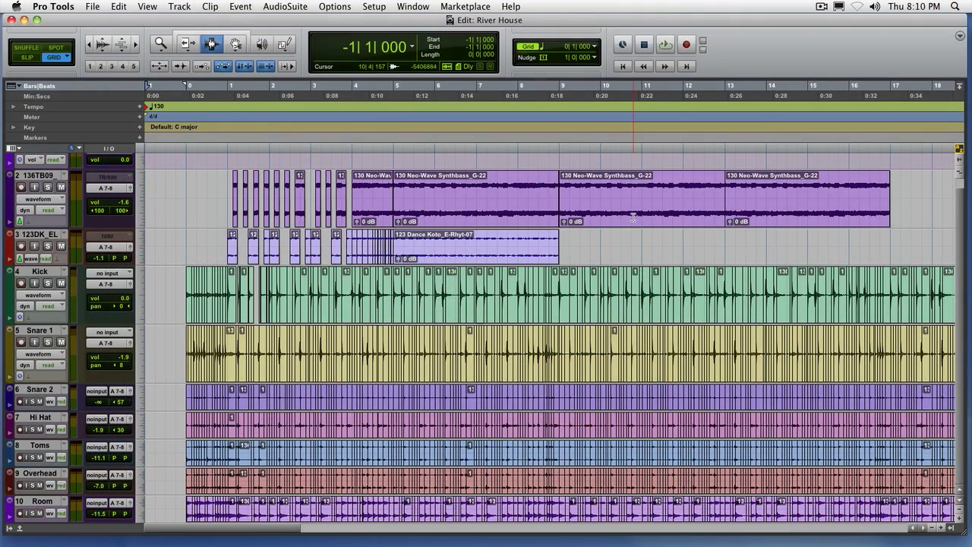
- Play the session, then select the Synthbass, Dance Koto, Kick and Snare 1 clips to inspect them
{"action": "key", "text": "space"}
{"action": "double_click", "coordinate": [492, 214]}
{"action": "left_click", "coordinate": [375, 207]}
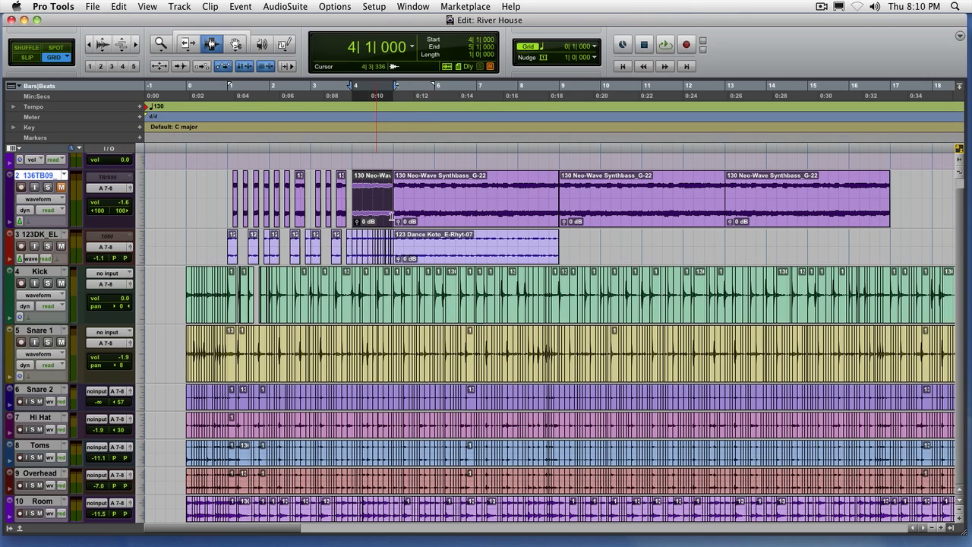
{"action": "double_click", "coordinate": [427, 253]}
{"action": "double_click", "coordinate": [454, 288]}
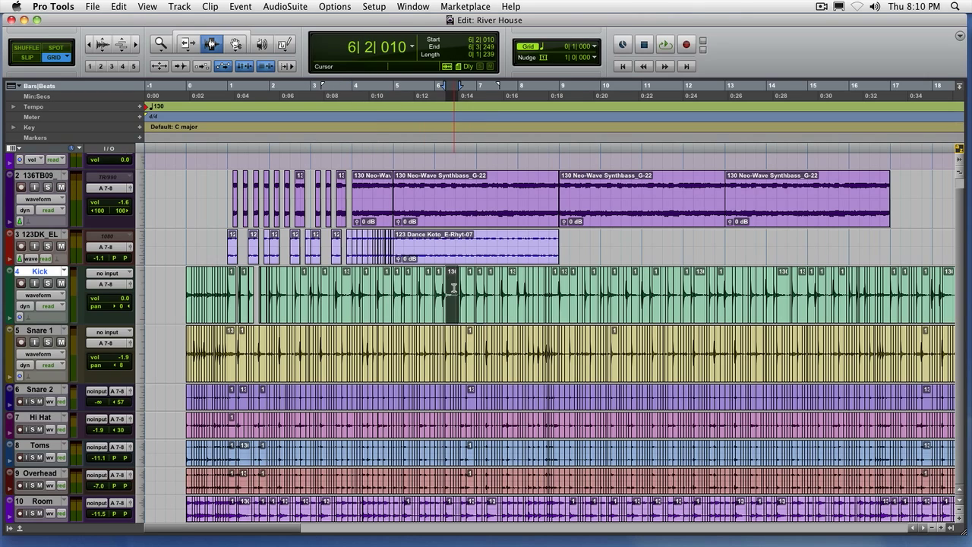
{"action": "double_click", "coordinate": [470, 333]}
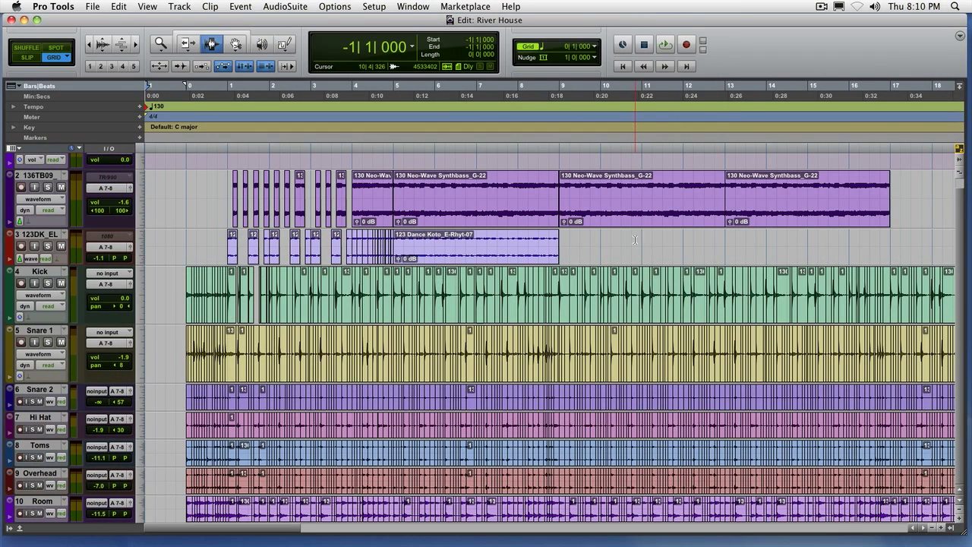
- Reselect the Synthbass, Dance Koto, Kick and Snare 1 clips one by one, then clear the selection
{"action": "left_click", "coordinate": [393, 212]}
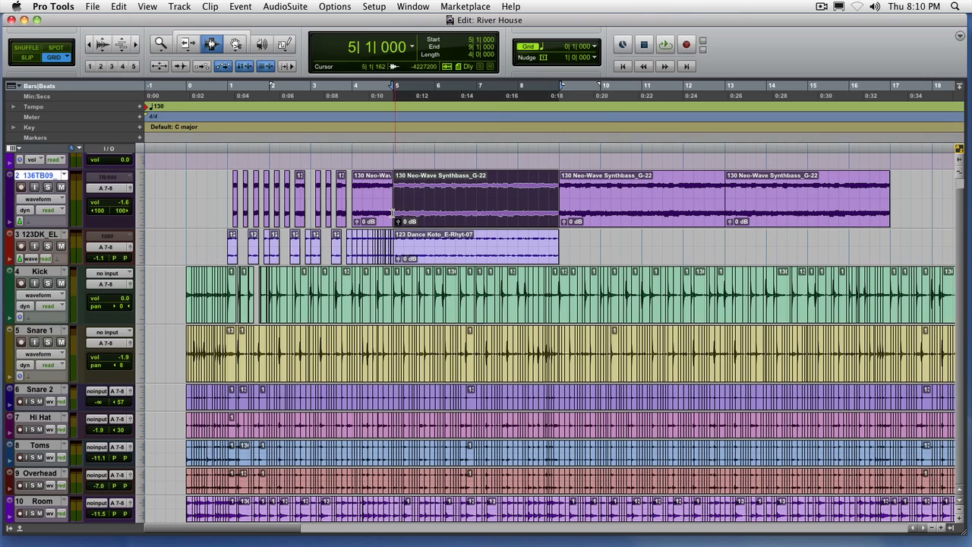
{"action": "double_click", "coordinate": [375, 207]}
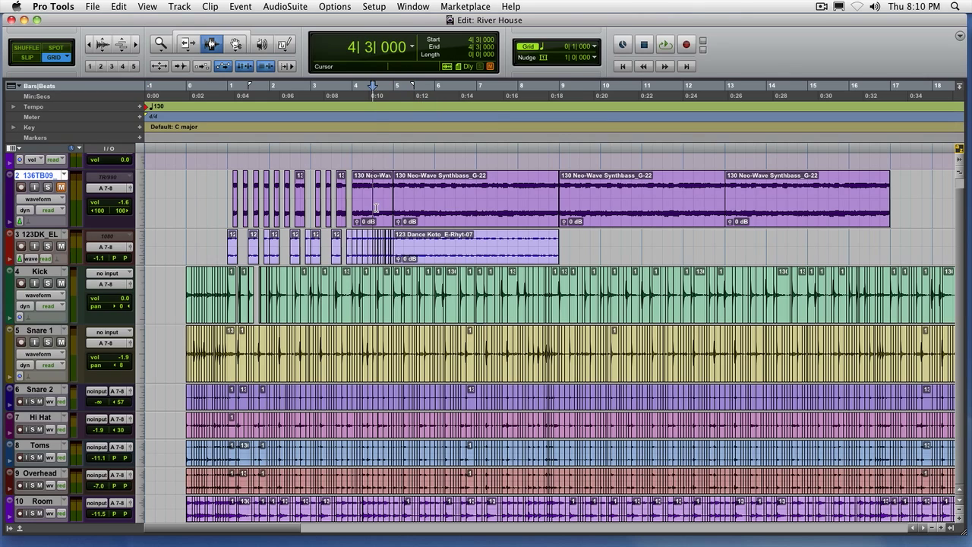
{"action": "double_click", "coordinate": [426, 253]}
{"action": "double_click", "coordinate": [456, 292]}
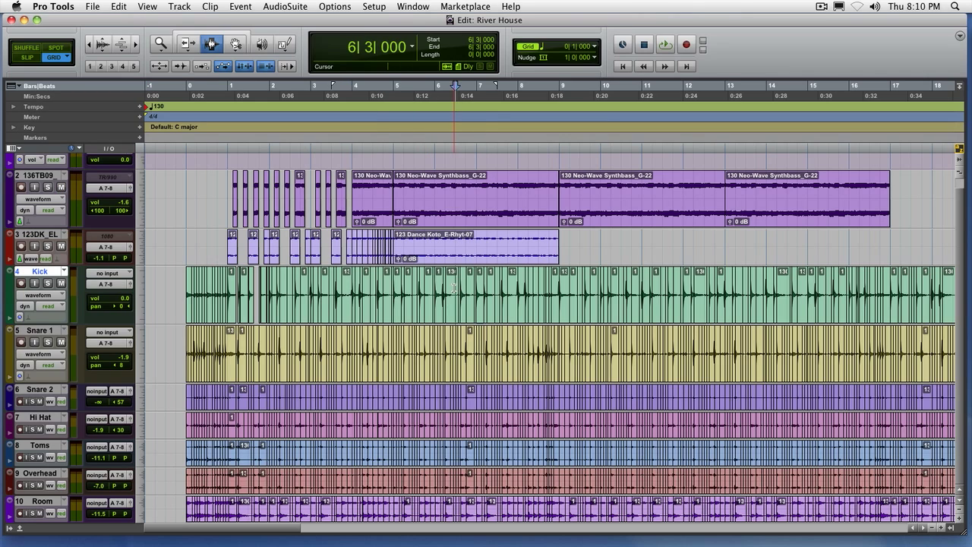
{"action": "double_click", "coordinate": [470, 332]}
{"action": "left_click", "coordinate": [511, 246]}
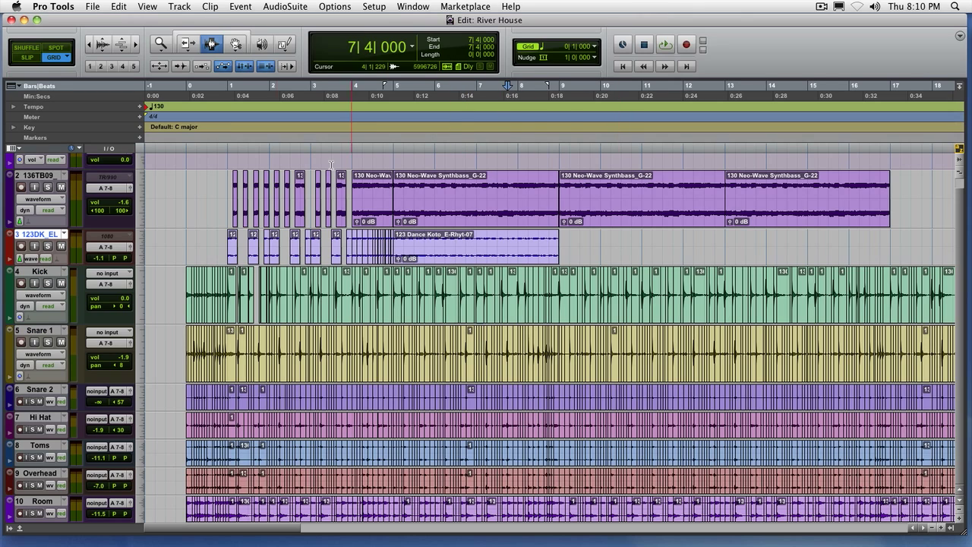
- Zoom out three steps and select from session start to bar 84 across all tracks
{"action": "left_click", "coordinate": [89, 46]}
{"action": "left_click", "coordinate": [89, 46]}
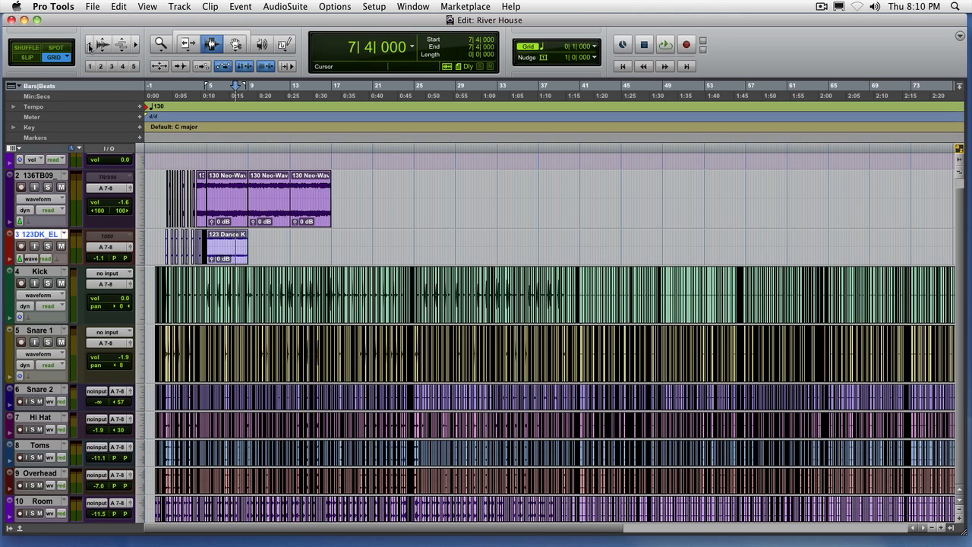
{"action": "left_click", "coordinate": [89, 46]}
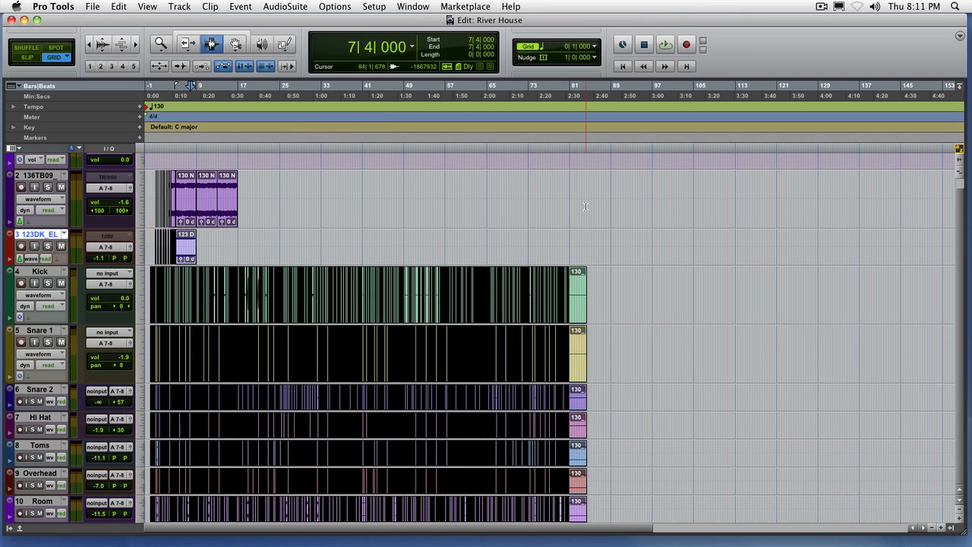
{"action": "left_click_drag", "start_coordinate": [585, 207], "coordinate": [129, 524]}
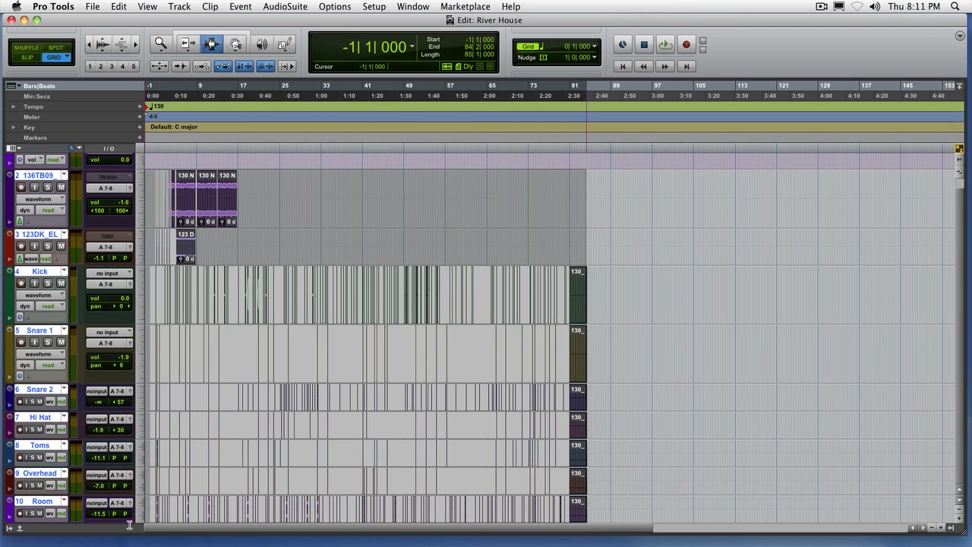
- Zoom back in four steps and apply Edit > Consolidate Clip to produce clips like Kick_01 and Toms_01
{"action": "left_click", "coordinate": [137, 45]}
{"action": "left_click", "coordinate": [137, 45]}
{"action": "left_click", "coordinate": [137, 45]}
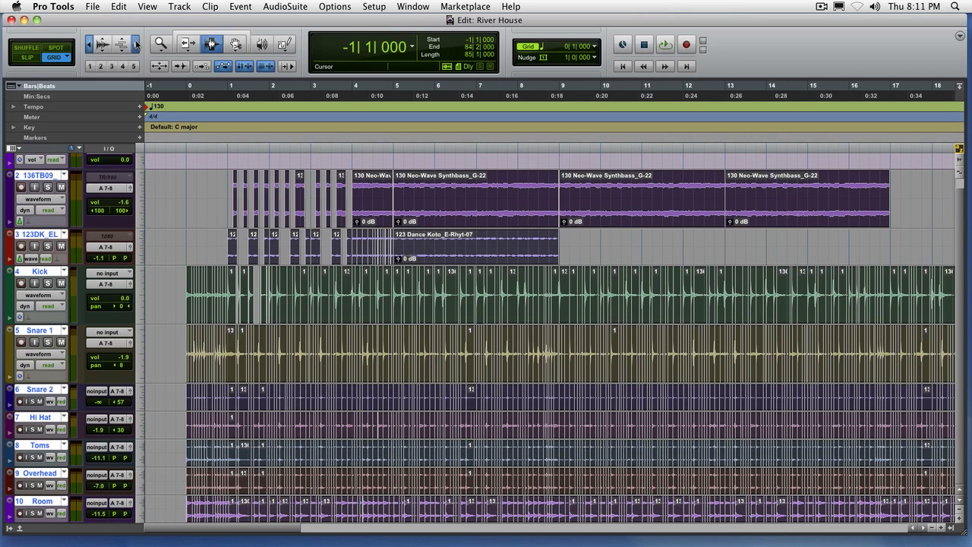
{"action": "left_click", "coordinate": [137, 45]}
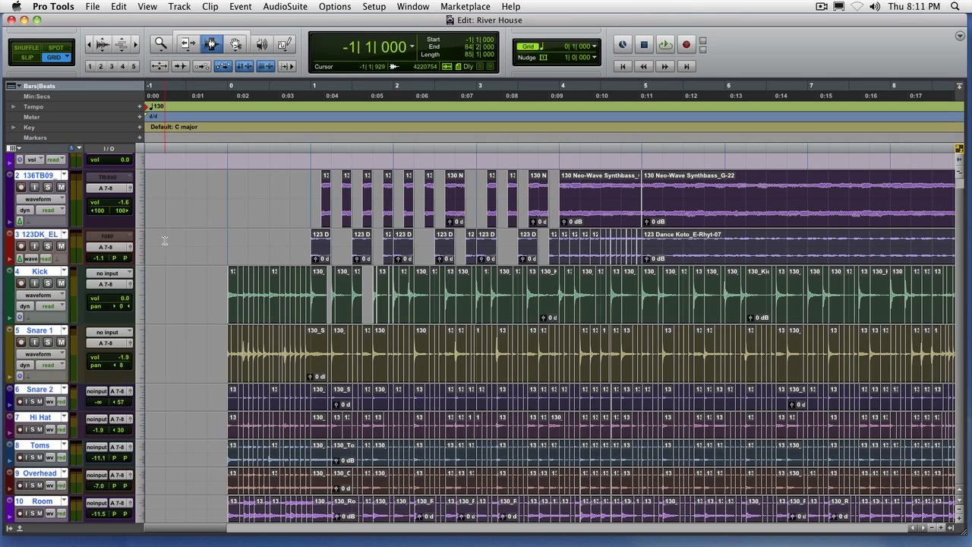
{"action": "left_click", "coordinate": [117, 6]}
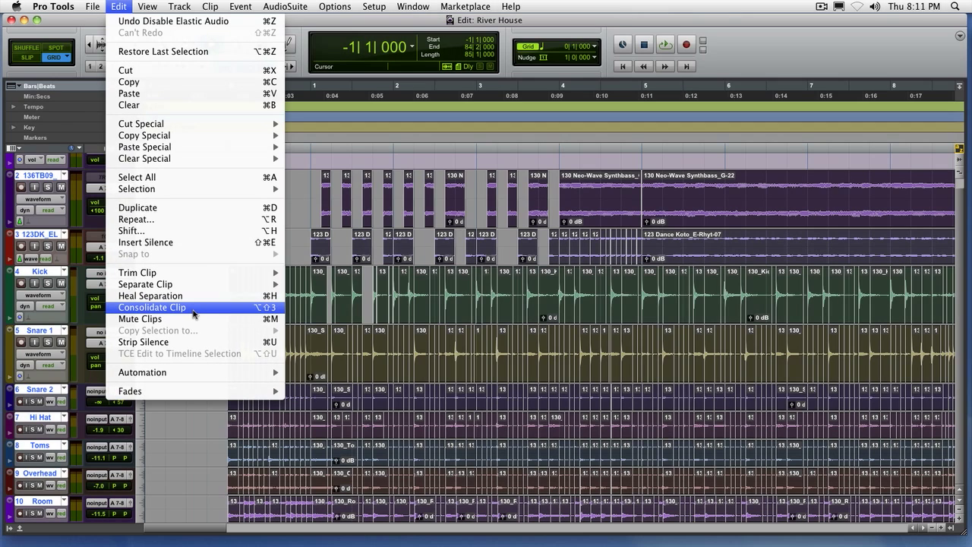
{"action": "left_click", "coordinate": [192, 308]}
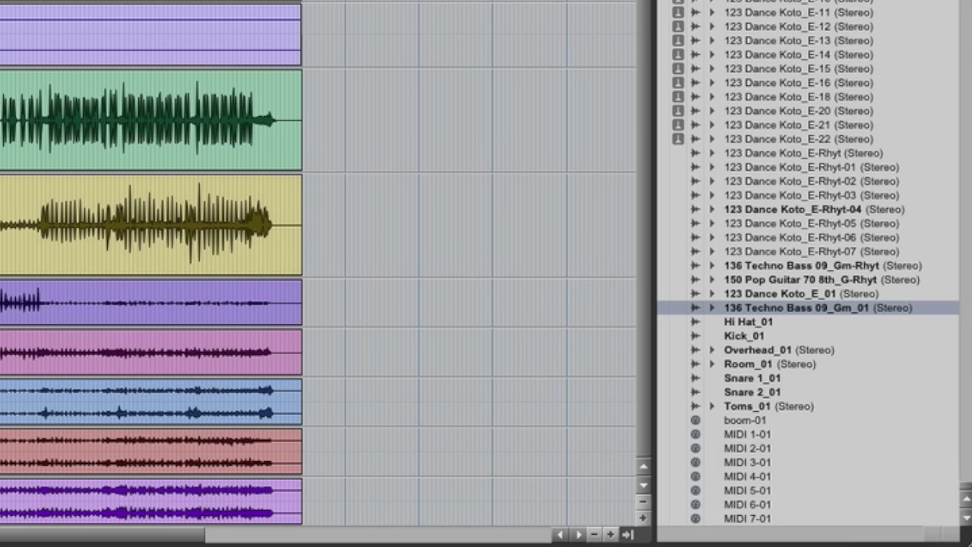
- Select the new consolidated clips, Kick_01, Snare 1_01, Hi Hat_01 through Toms_01, in the Clips list
{"action": "left_click", "coordinate": [111, 45], "text": "shift"}
{"action": "left_click", "coordinate": [112, 119], "text": "shift"}
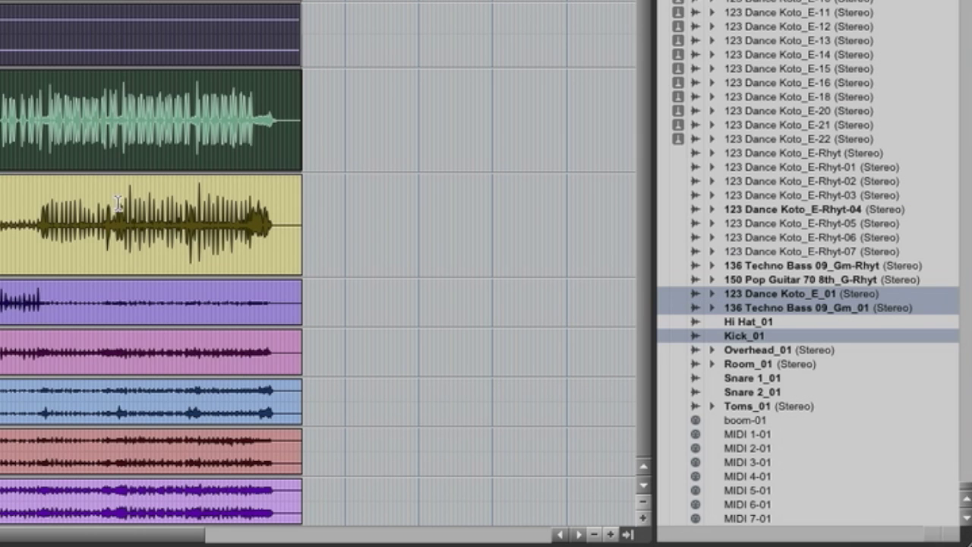
{"action": "left_click", "coordinate": [118, 203], "text": "shift"}
{"action": "left_click", "coordinate": [131, 348], "text": "shift"}
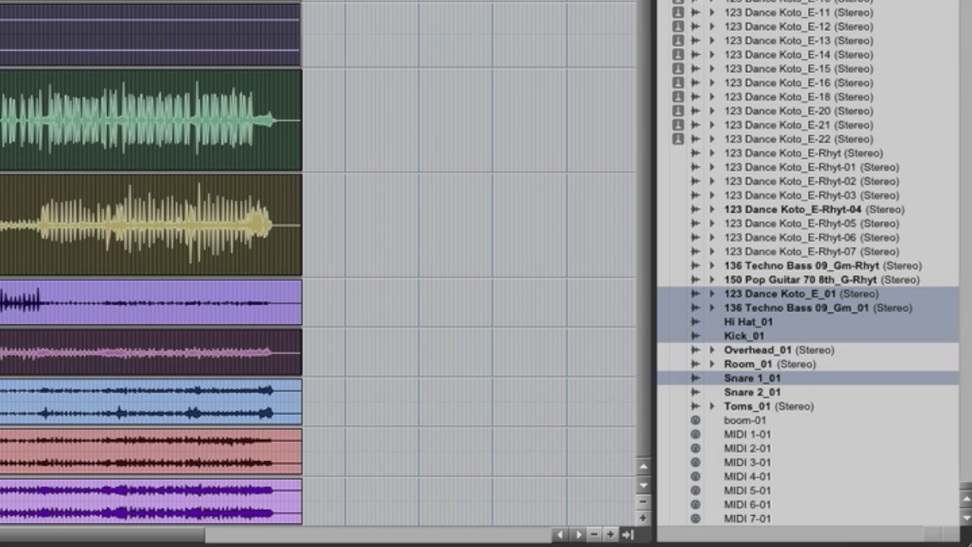
{"action": "left_click", "coordinate": [131, 301], "text": "shift"}
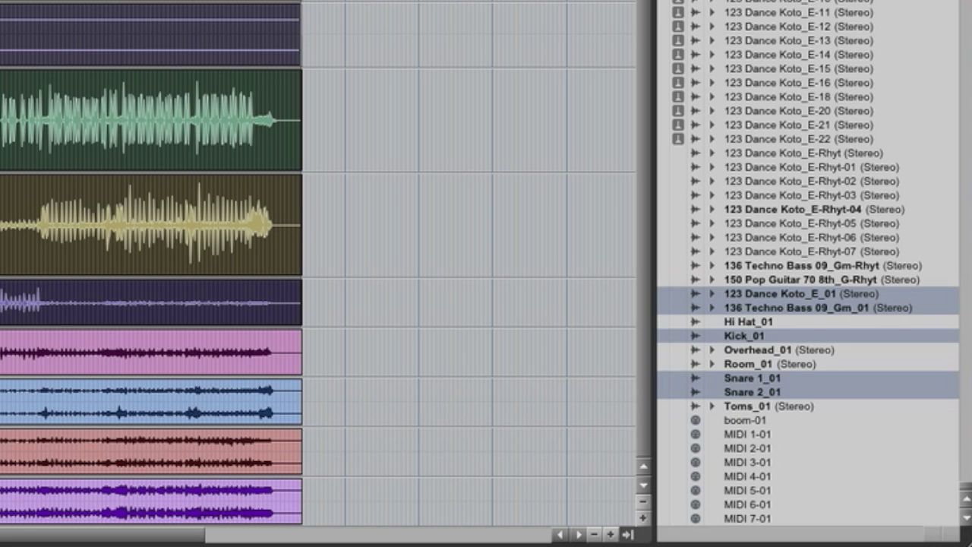
{"action": "key", "text": "ctrl+a"}
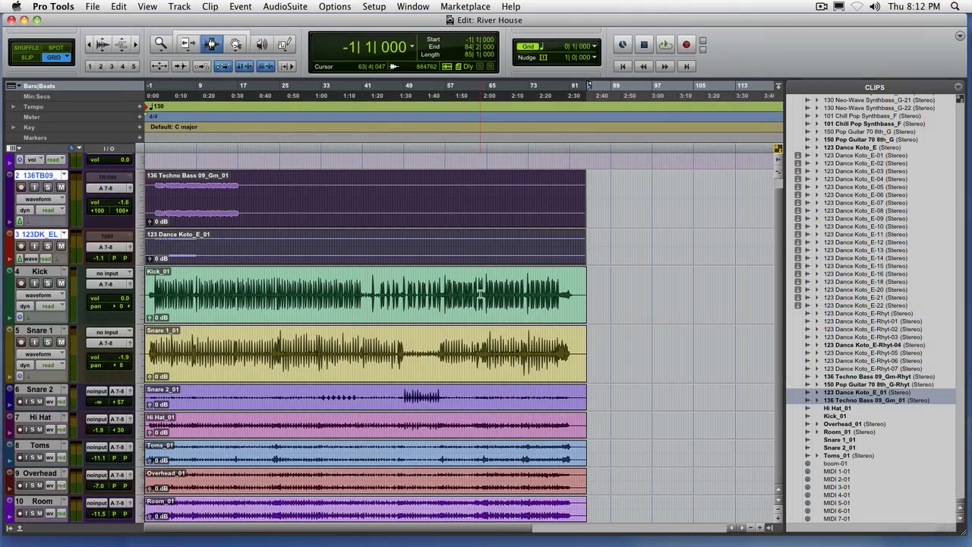
- Select each track's consolidated clip from Techno Bass to Room and choose Export Clips as Files
{"action": "left_click", "coordinate": [480, 296], "text": "shift"}
{"action": "left_click", "coordinate": [481, 354], "text": "shift"}
{"action": "left_click", "coordinate": [482, 430], "text": "shift"}
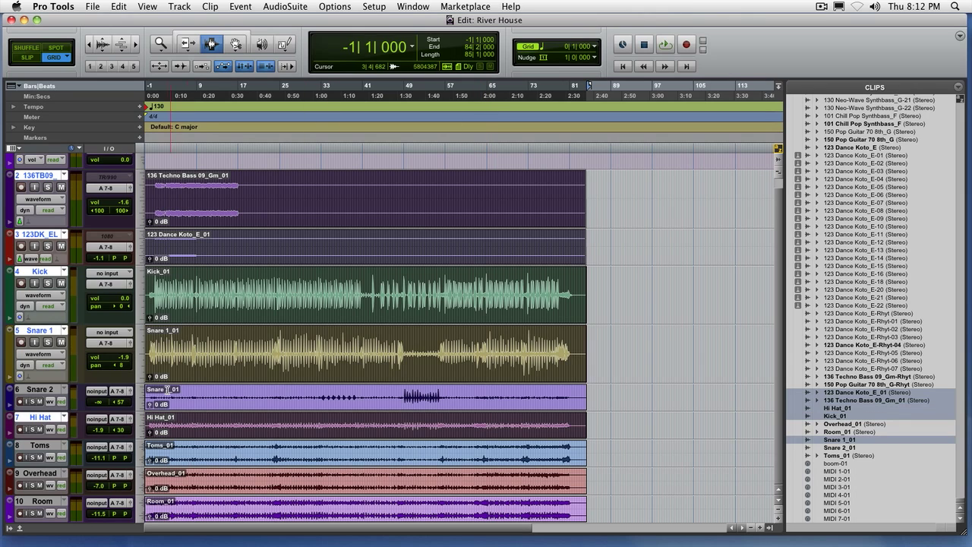
{"action": "left_click", "coordinate": [33, 391]}
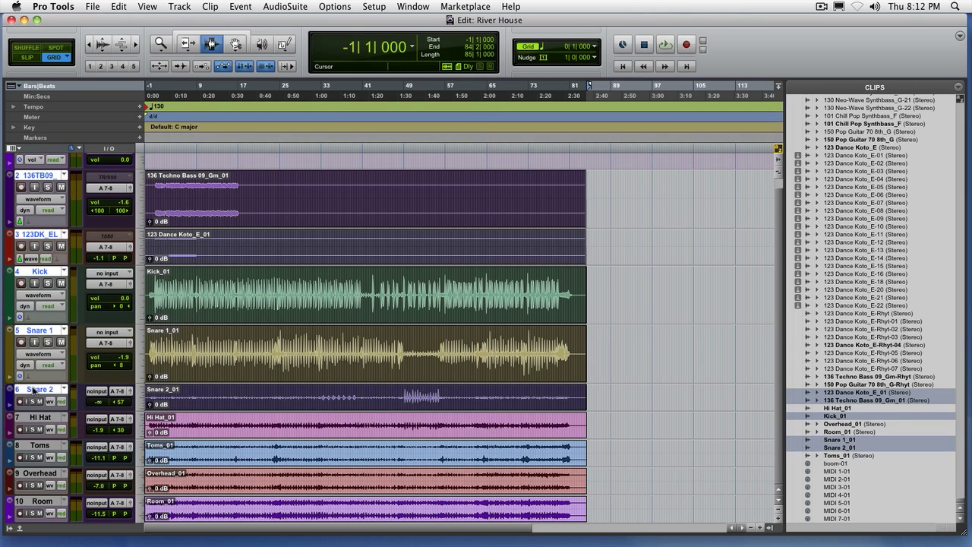
{"action": "left_click", "coordinate": [36, 502], "text": "shift"}
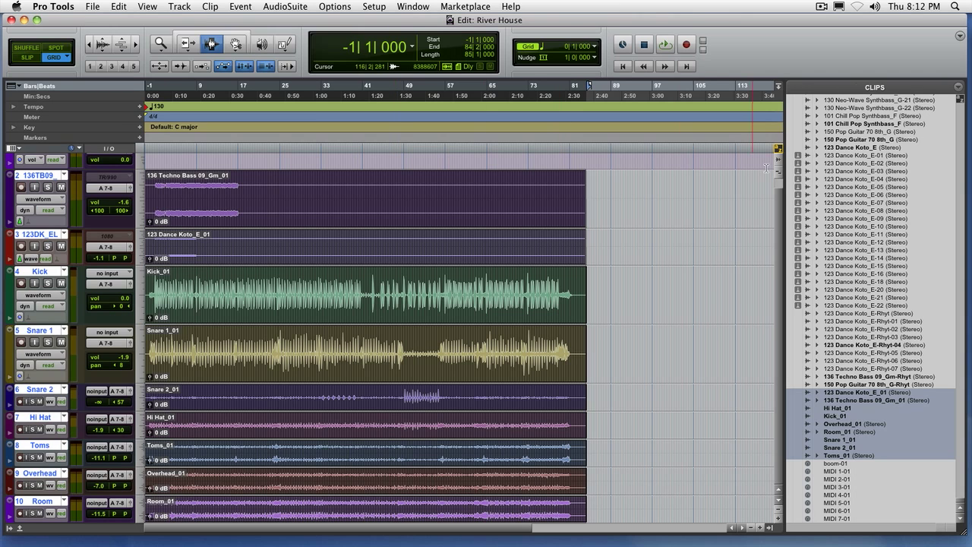
{"action": "left_click", "coordinate": [958, 89]}
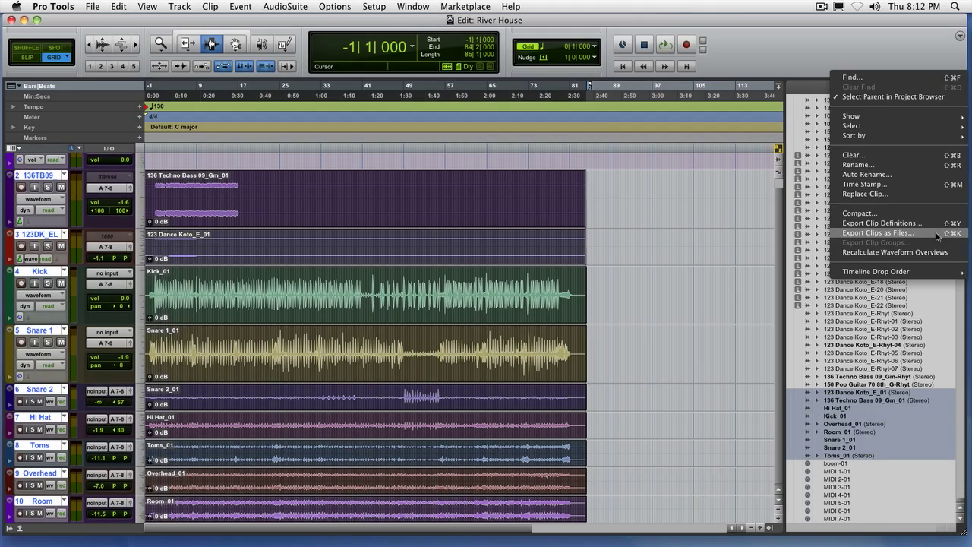
{"action": "left_click", "coordinate": [937, 237]}
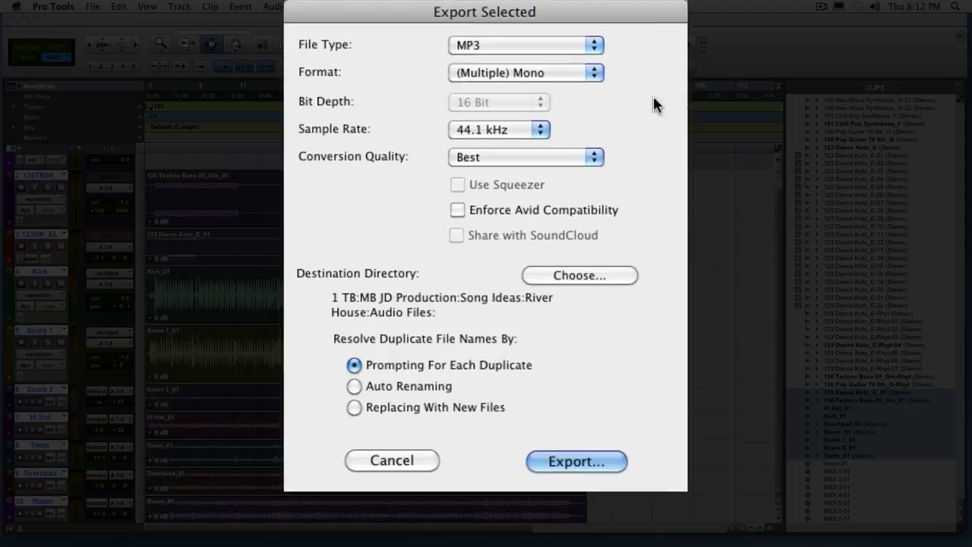
- Change the export file type from MP3 to WAV, keep (Multiple) Mono, and pick 24 Bit depth
{"action": "left_click", "coordinate": [546, 45]}
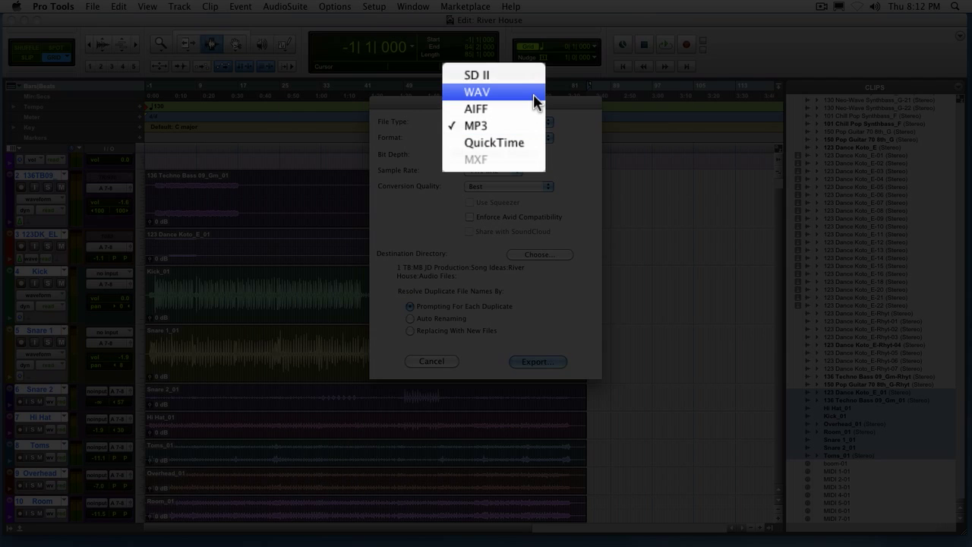
{"action": "left_click", "coordinate": [537, 101]}
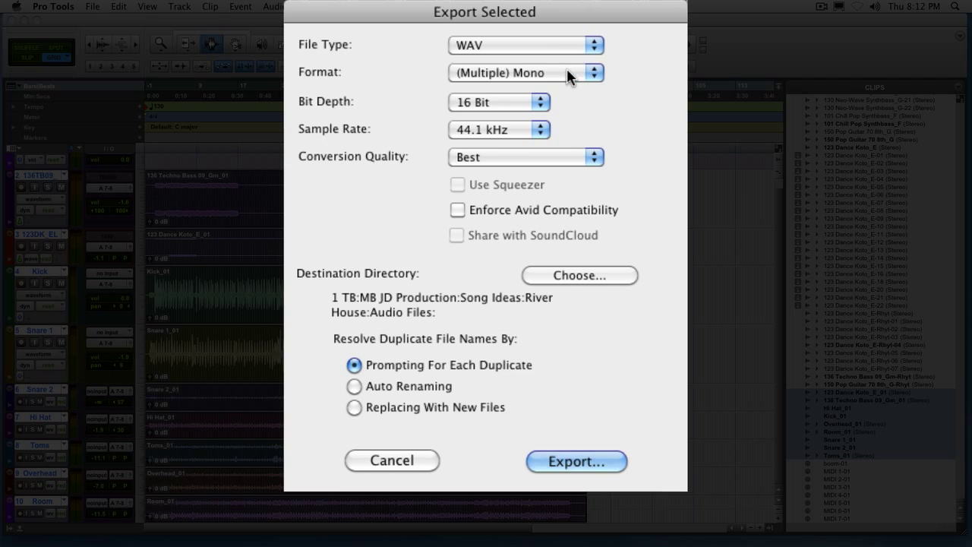
{"action": "left_click", "coordinate": [567, 70]}
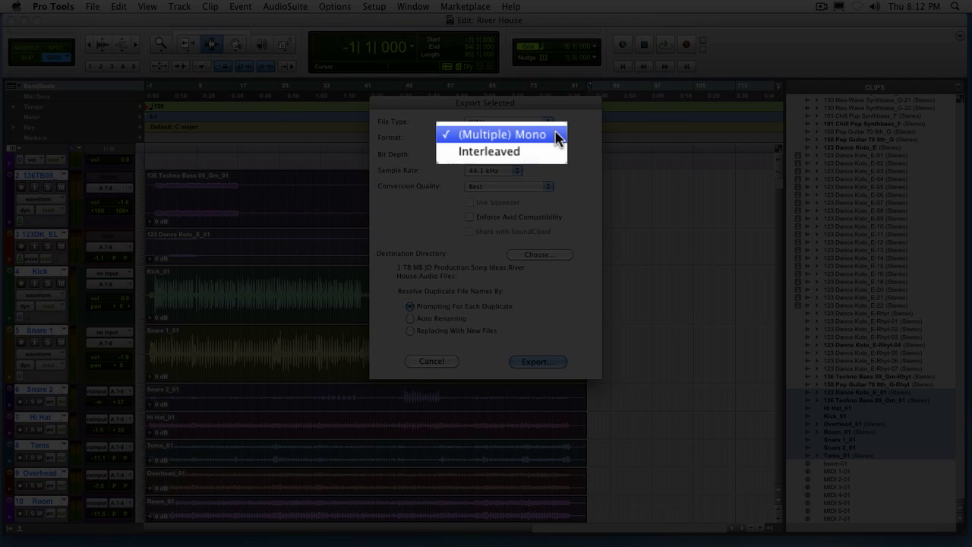
{"action": "left_click", "coordinate": [557, 137]}
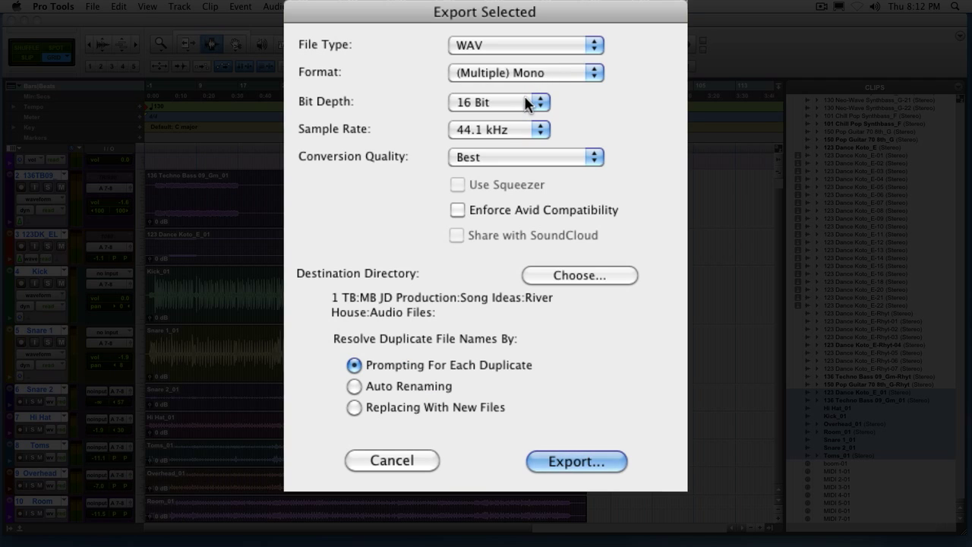
{"action": "left_click", "coordinate": [526, 102]}
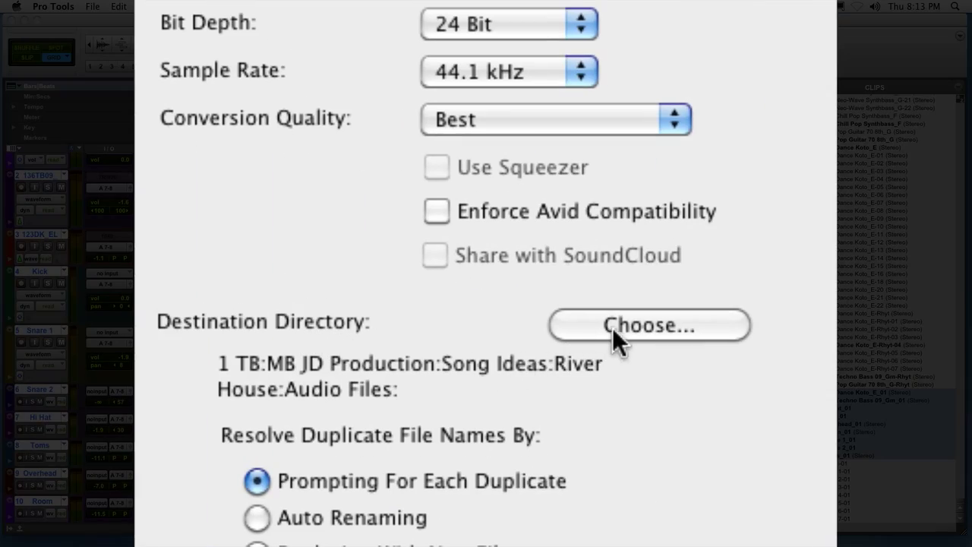
- Create a Desktop folder named for the client's audio files and set it as the export destination
{"action": "left_click", "coordinate": [615, 327]}
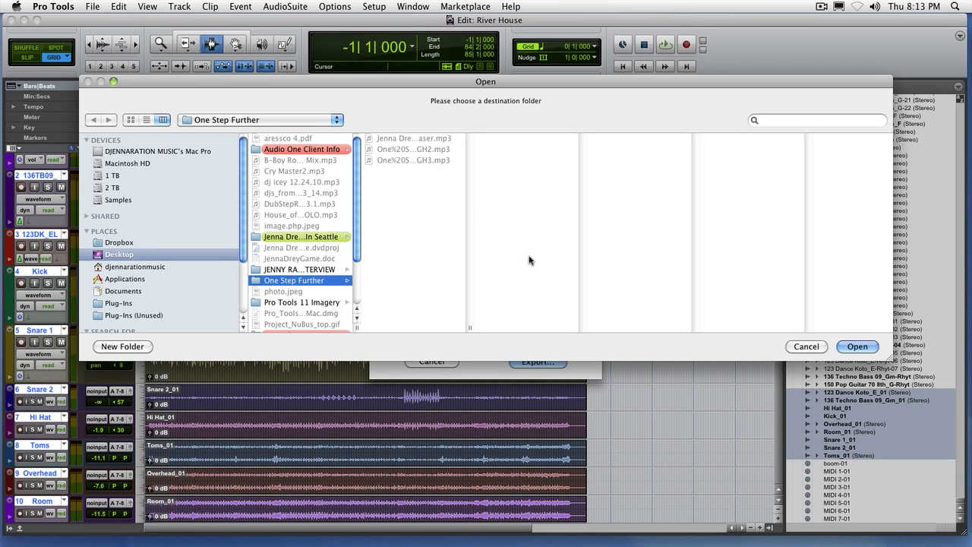
{"action": "left_click", "coordinate": [142, 256]}
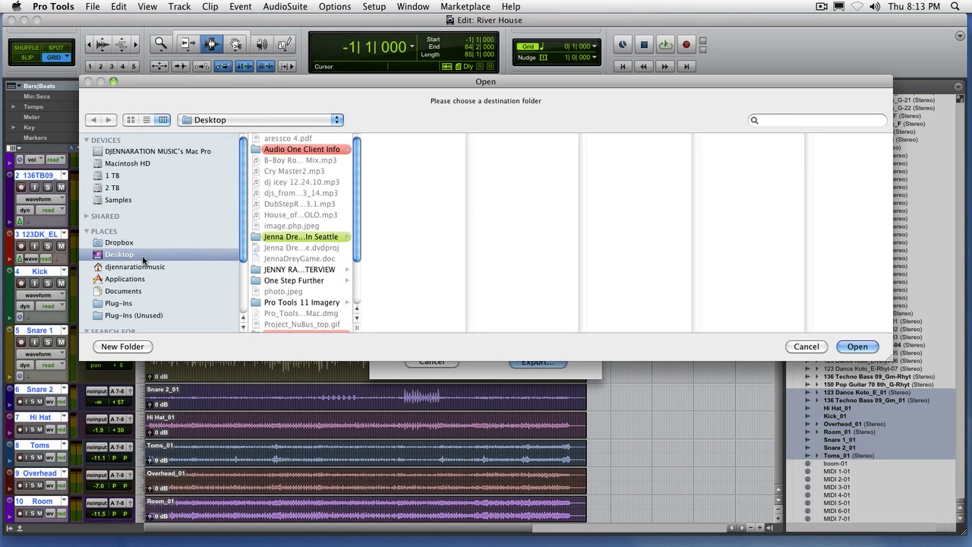
{"action": "left_click", "coordinate": [122, 347]}
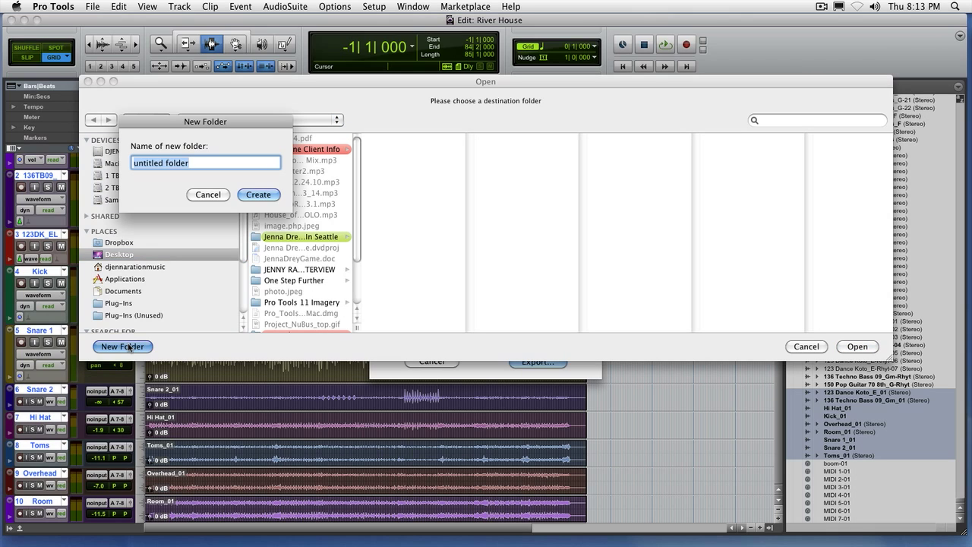
{"action": "type", "text": "Audio "}
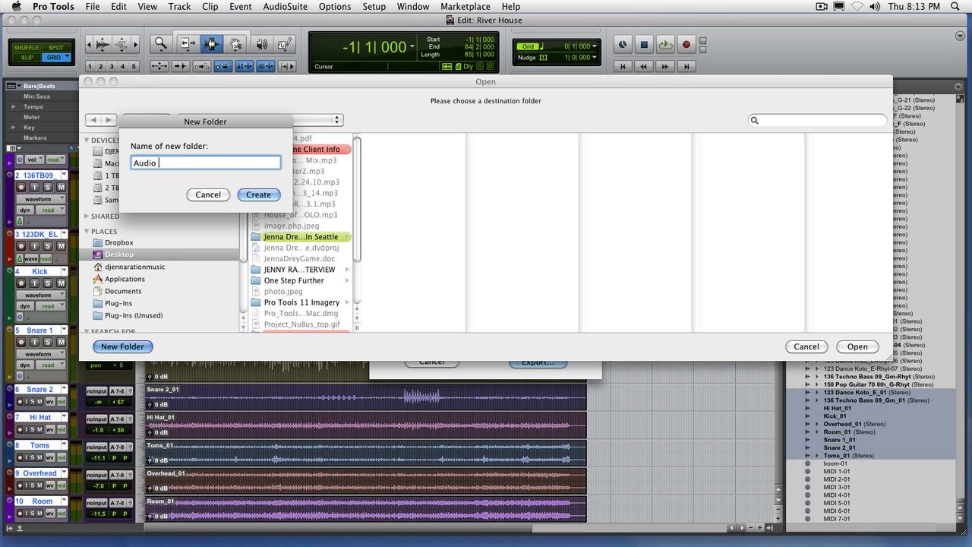
{"action": "type", "text": "Files For Kevin"}
{"action": "key", "text": "Return"}
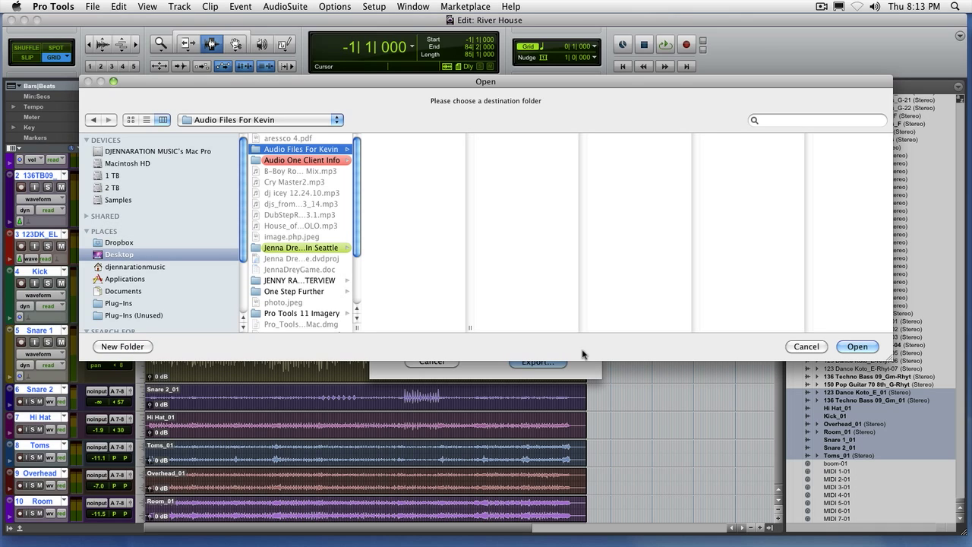
{"action": "left_click", "coordinate": [863, 348]}
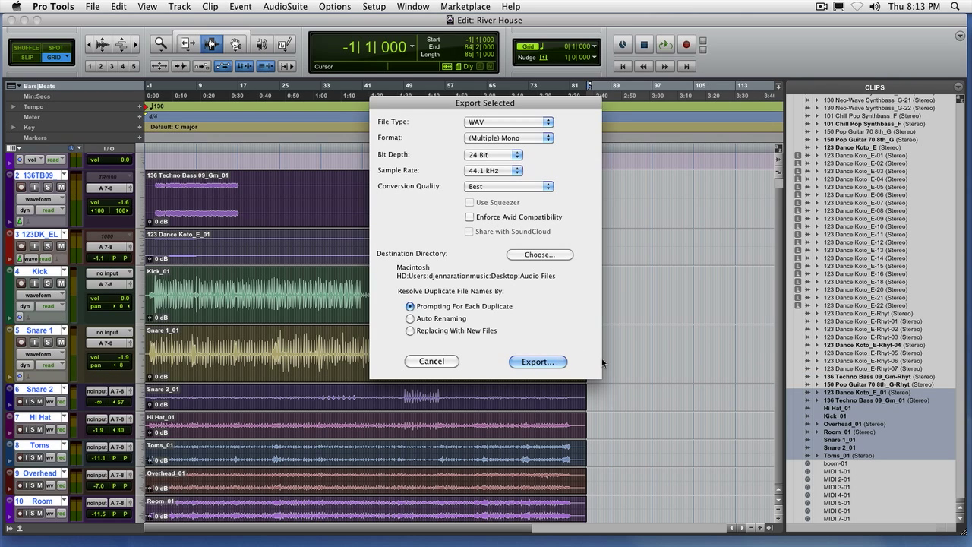
- Start exporting the consolidated clips as WAV files, beginning with 123 Dance Koto_E_01
{"action": "left_click", "coordinate": [537, 362]}
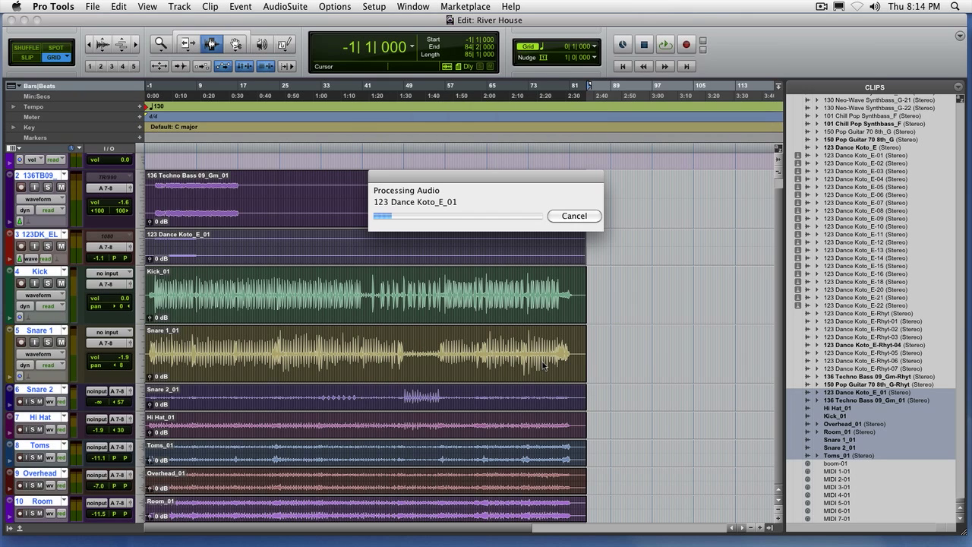